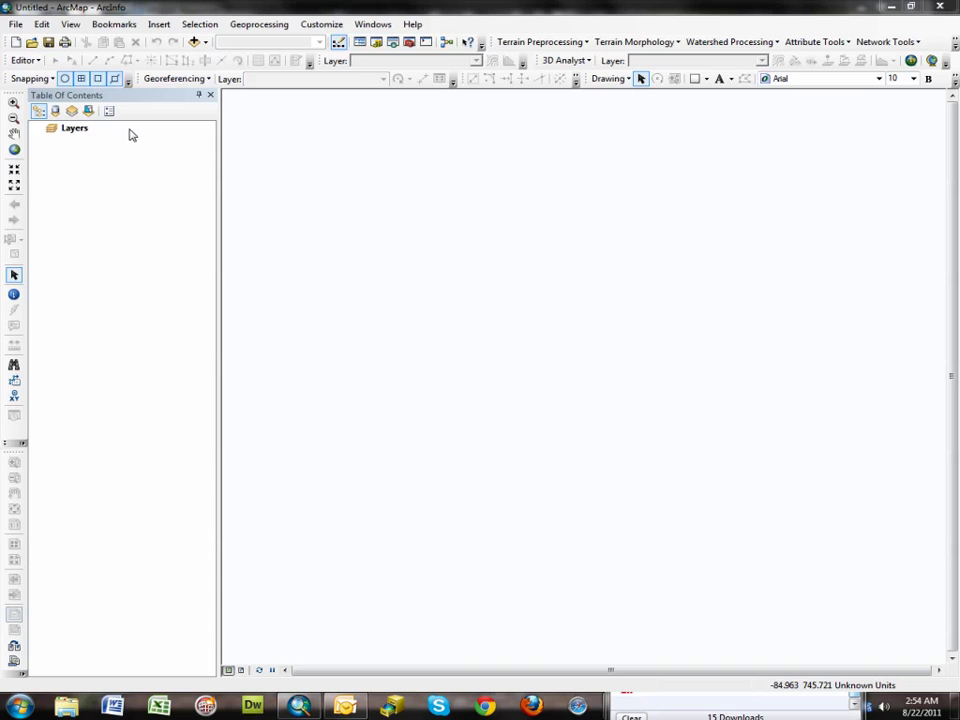
Insert a second data frame into the map document.
{"action": "left_click", "coordinate": [195, 42]}
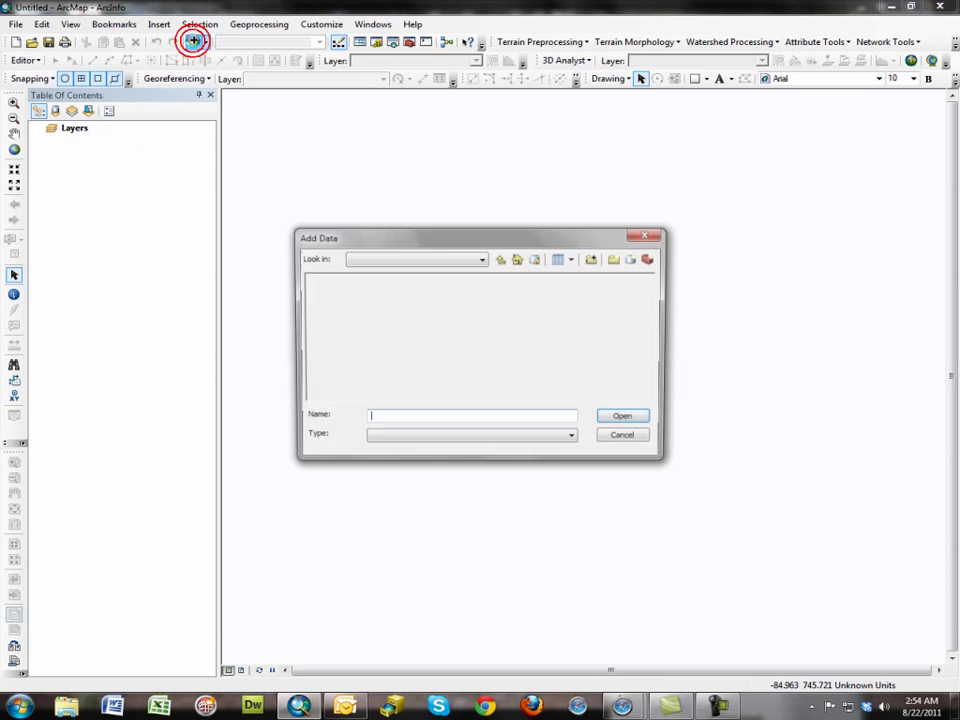
{"action": "left_click", "coordinate": [648, 235]}
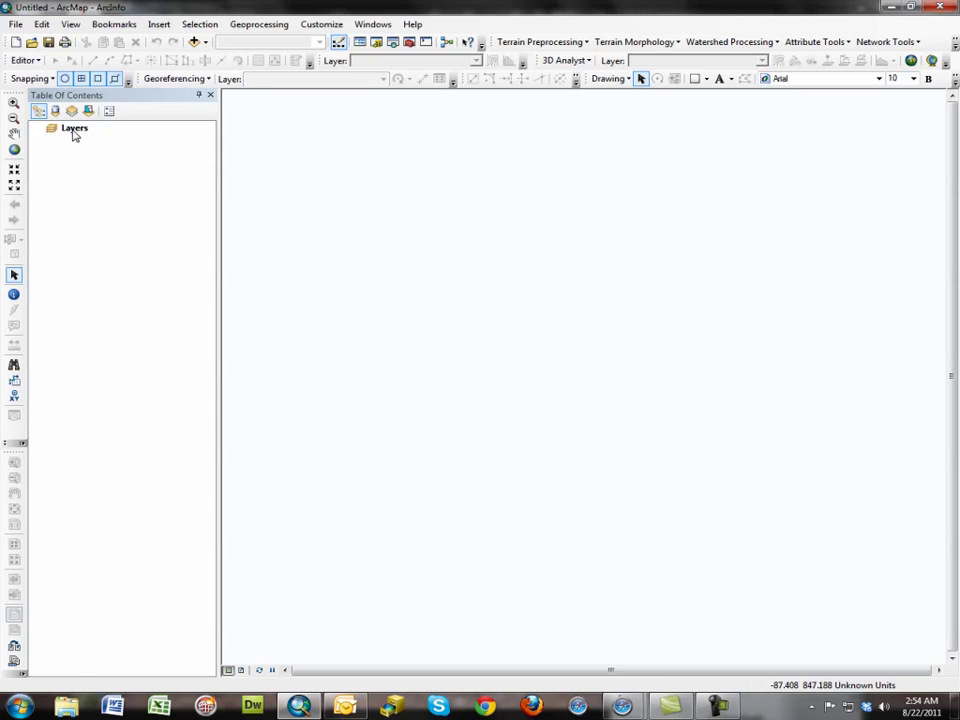
{"action": "left_click", "coordinate": [160, 25]}
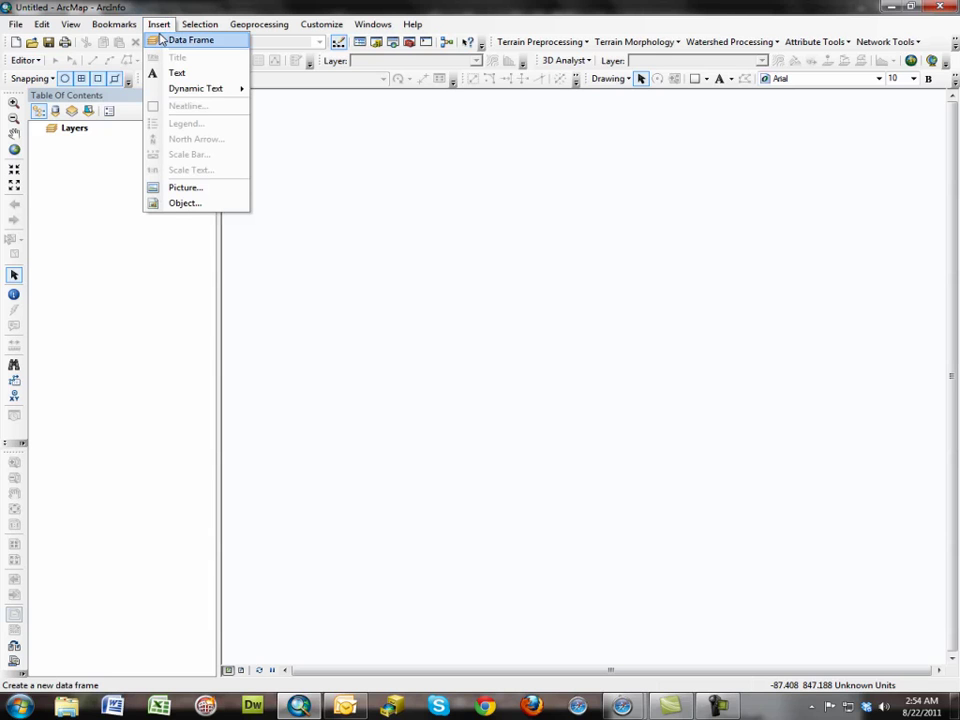
{"action": "left_click", "coordinate": [162, 42]}
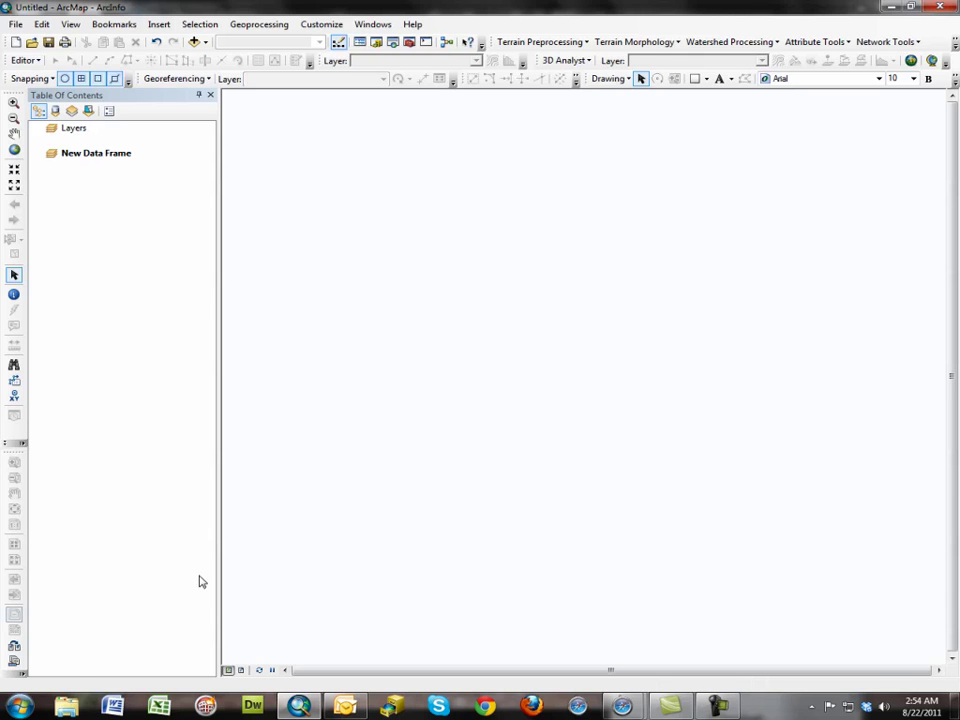
Examine both data frames on the page layout by selecting each one, and return to the data view.
{"action": "left_click", "coordinate": [243, 673]}
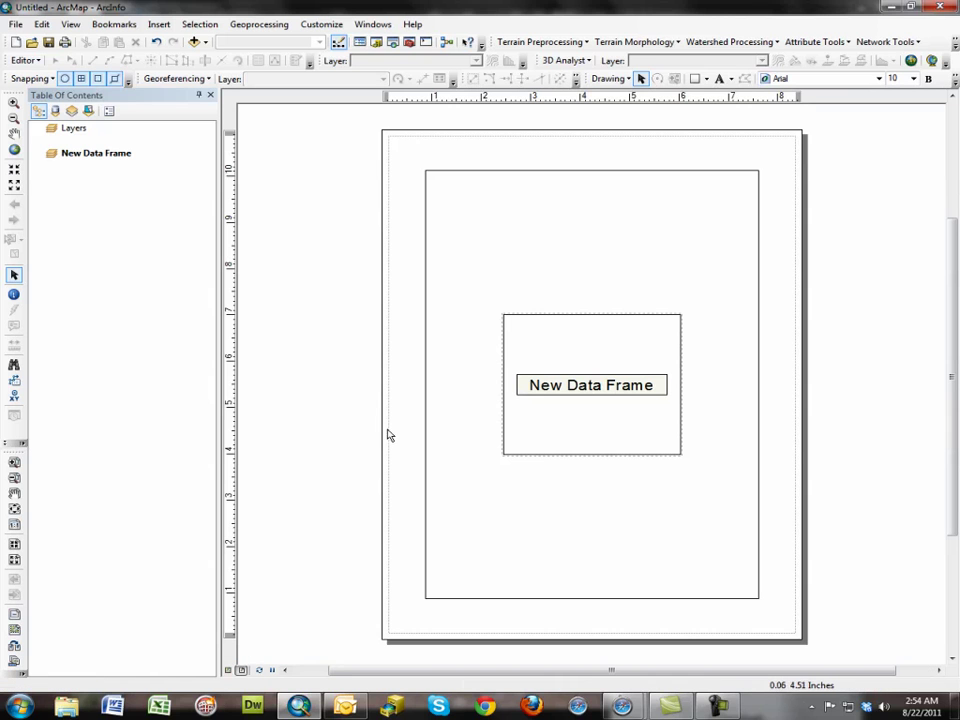
{"action": "left_click", "coordinate": [527, 250]}
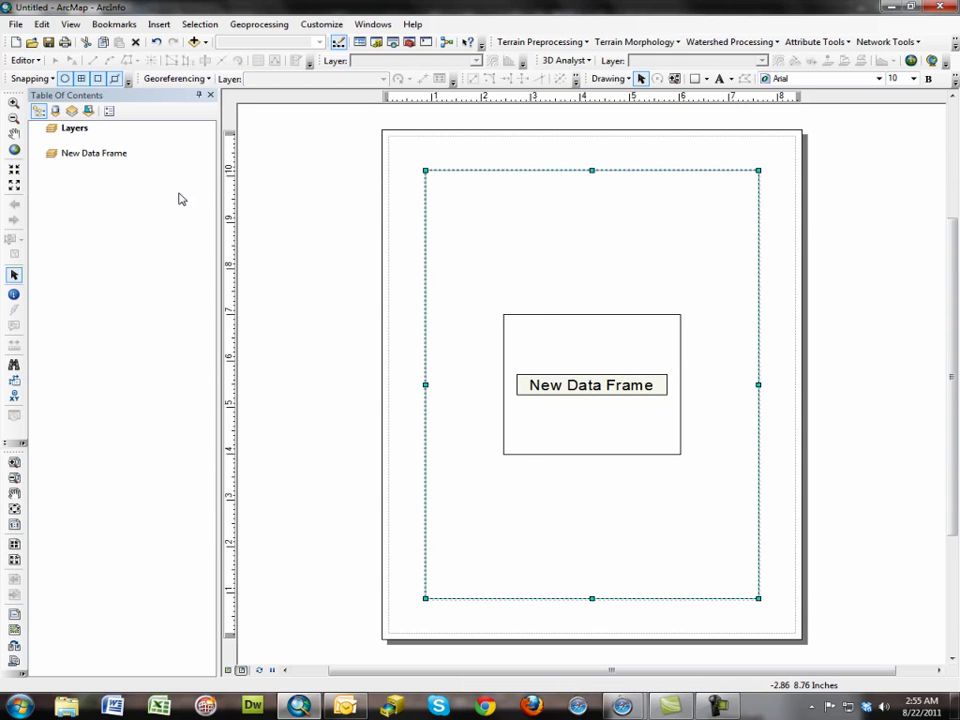
{"action": "left_click", "coordinate": [572, 385]}
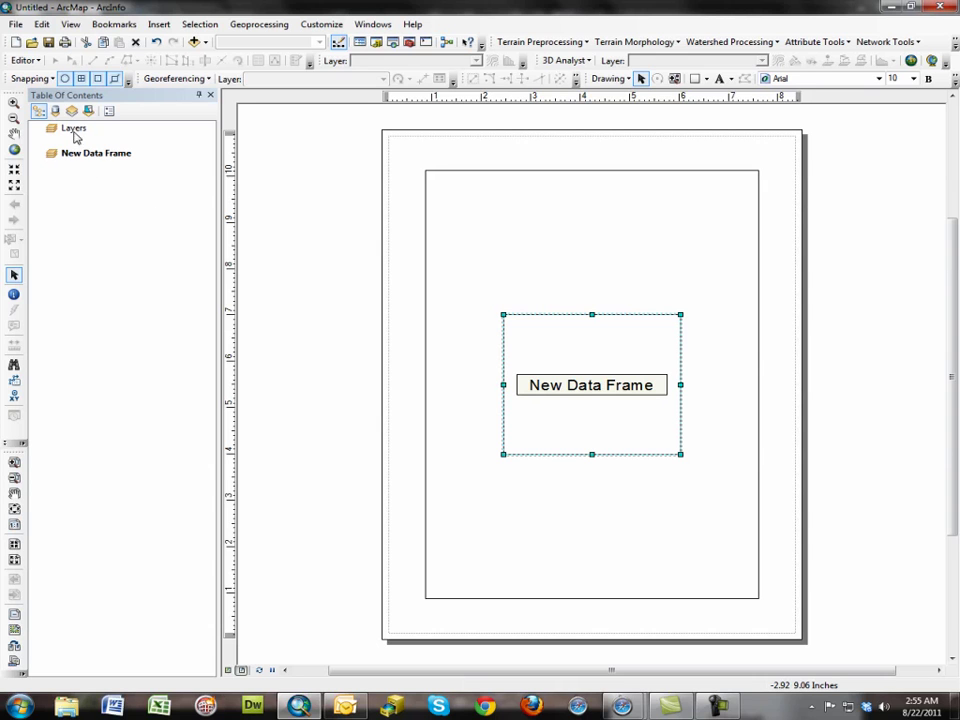
{"action": "left_click", "coordinate": [227, 670]}
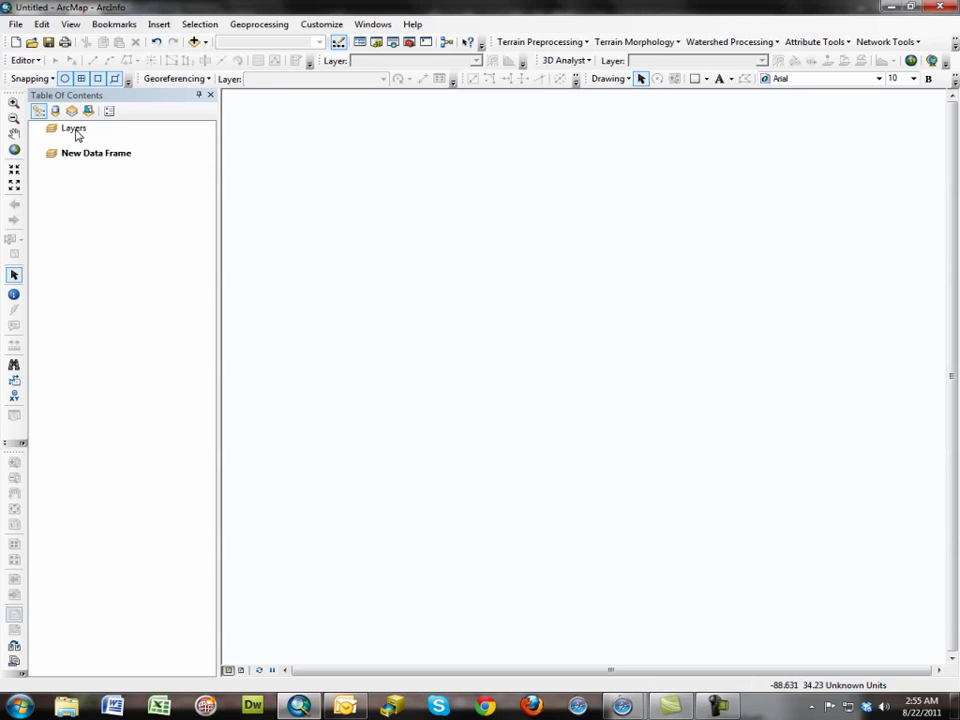
Activate the Layers data frame.
{"action": "left_click", "coordinate": [74, 130]}
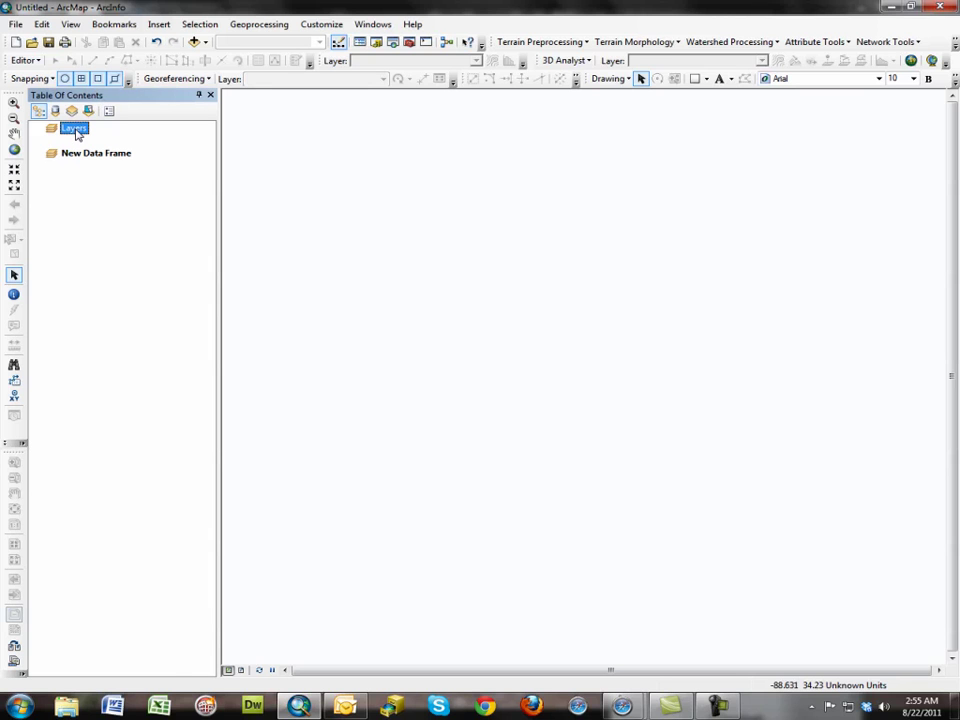
{"action": "right_click", "coordinate": [77, 133]}
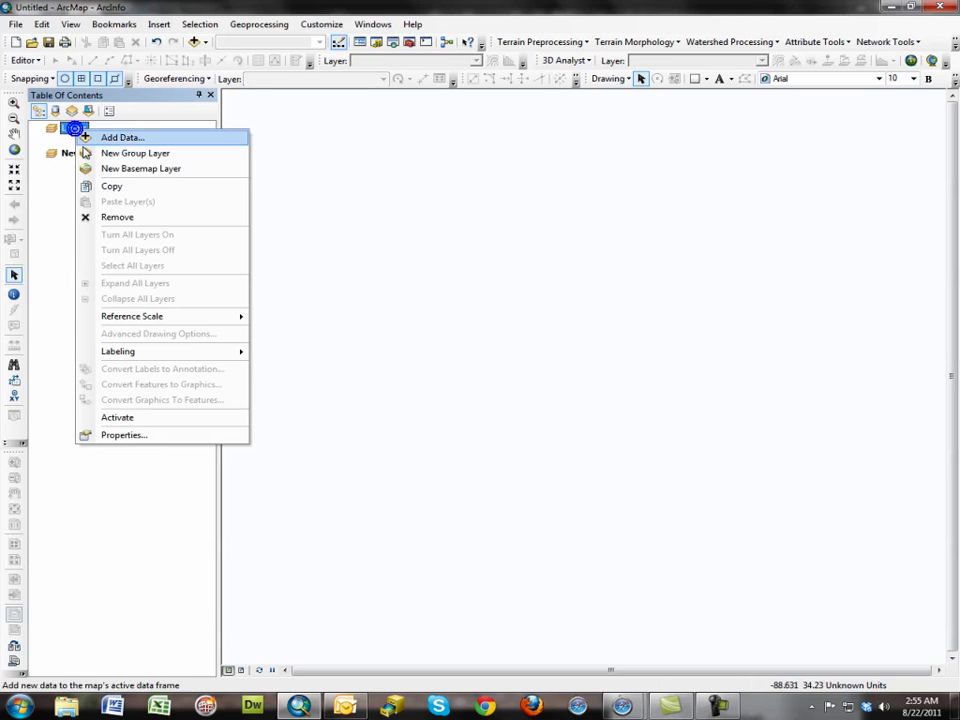
{"action": "left_click", "coordinate": [136, 419]}
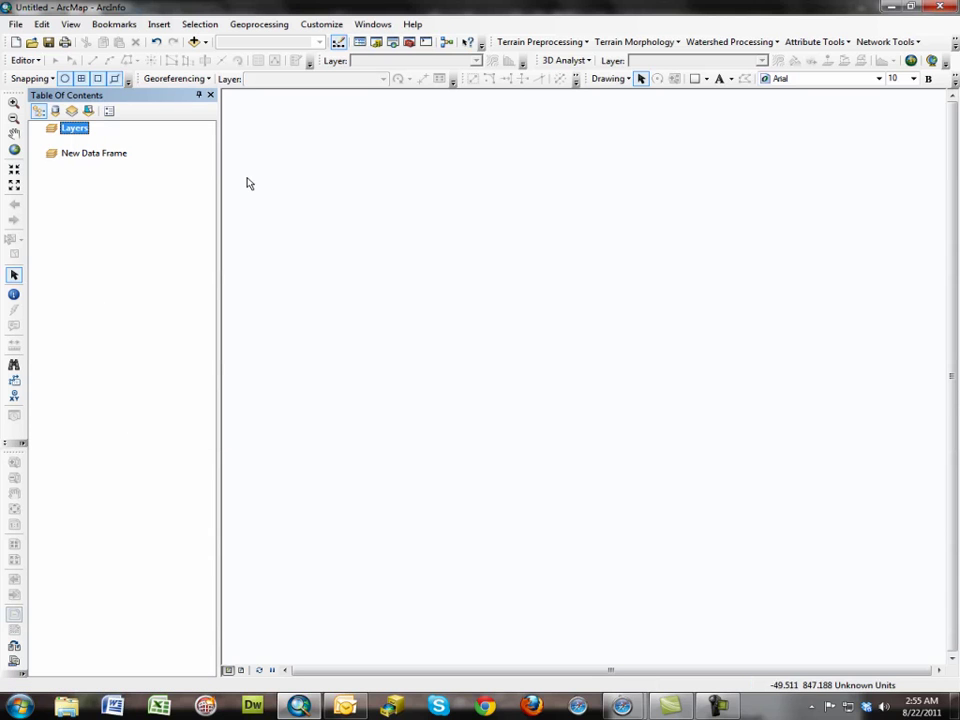
{"action": "left_click", "coordinate": [142, 166]}
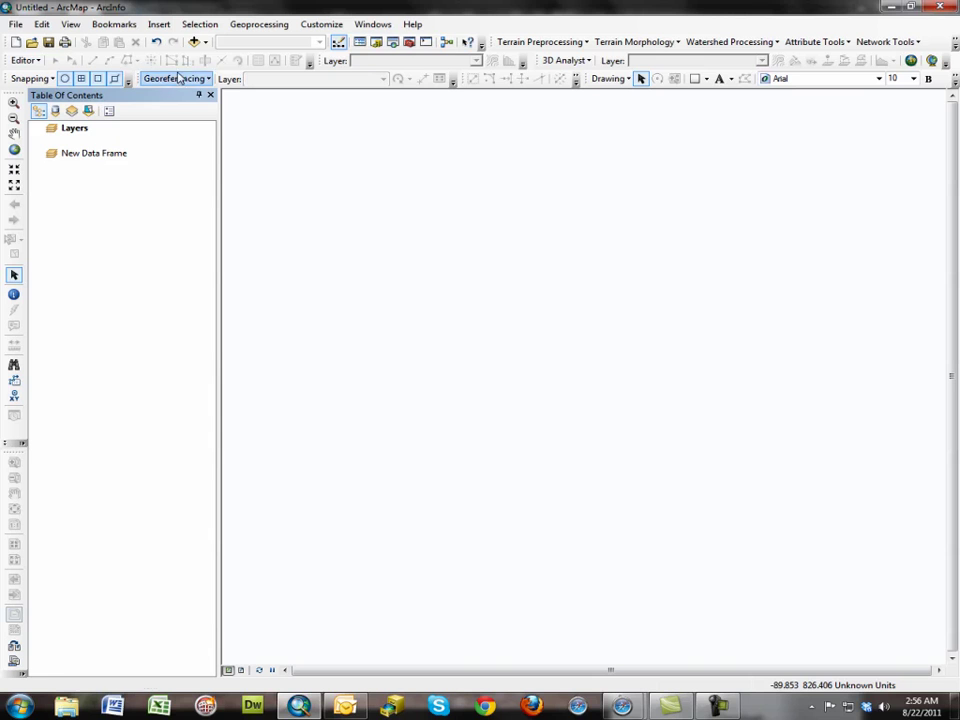
Add iverson_drg.img and vegetation.shp from the Home - L1 folder to the Layers data frame.
{"action": "left_click", "coordinate": [194, 42]}
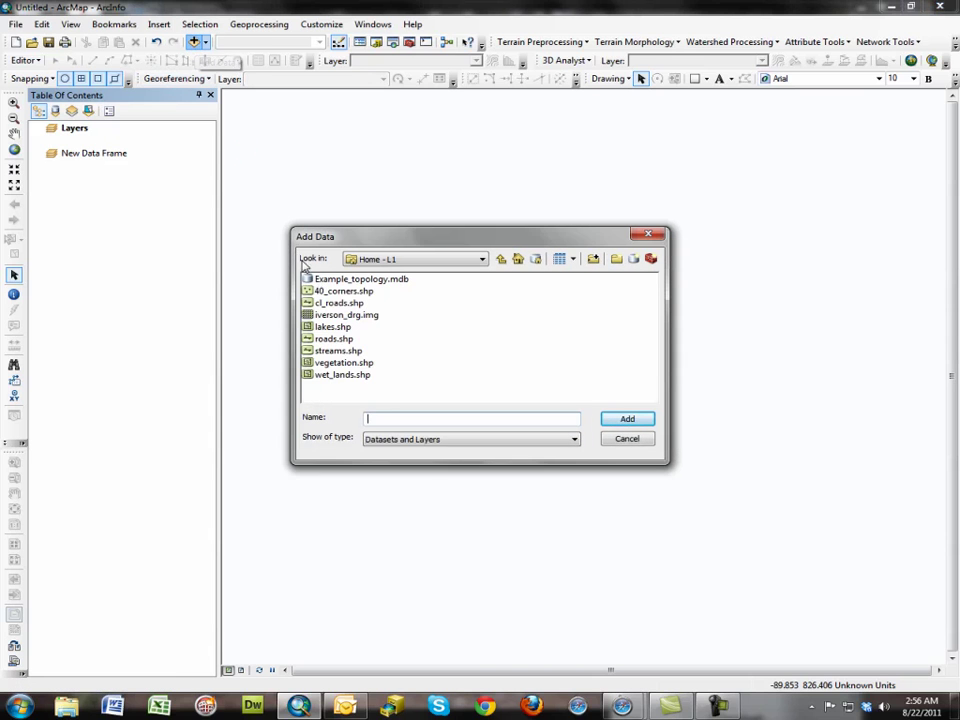
{"action": "left_click", "coordinate": [345, 315]}
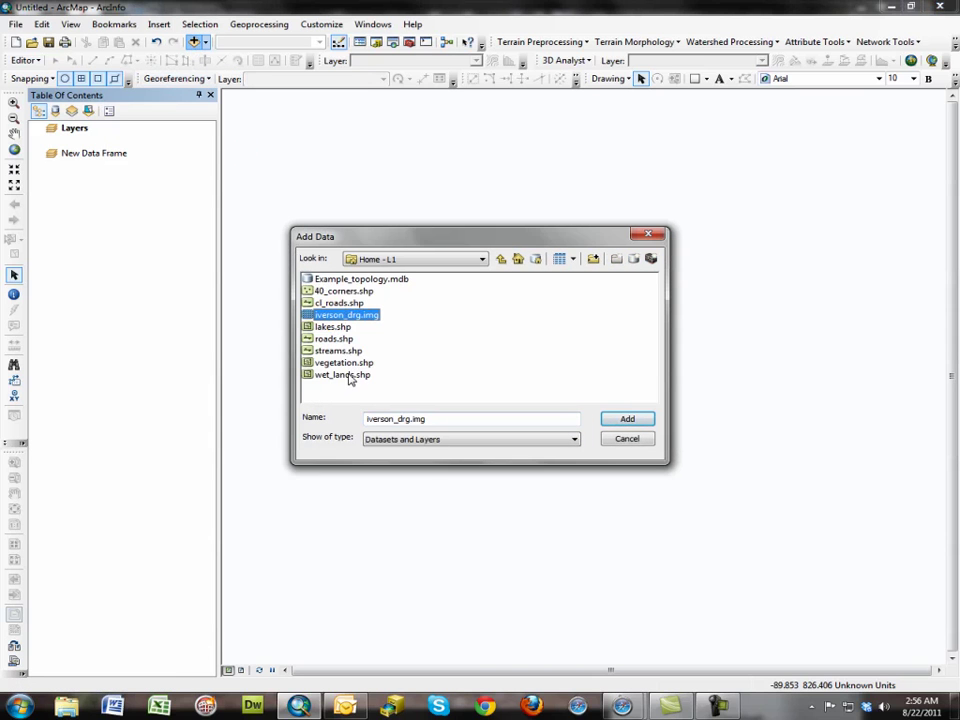
{"action": "left_click", "coordinate": [340, 363], "text": "ctrl"}
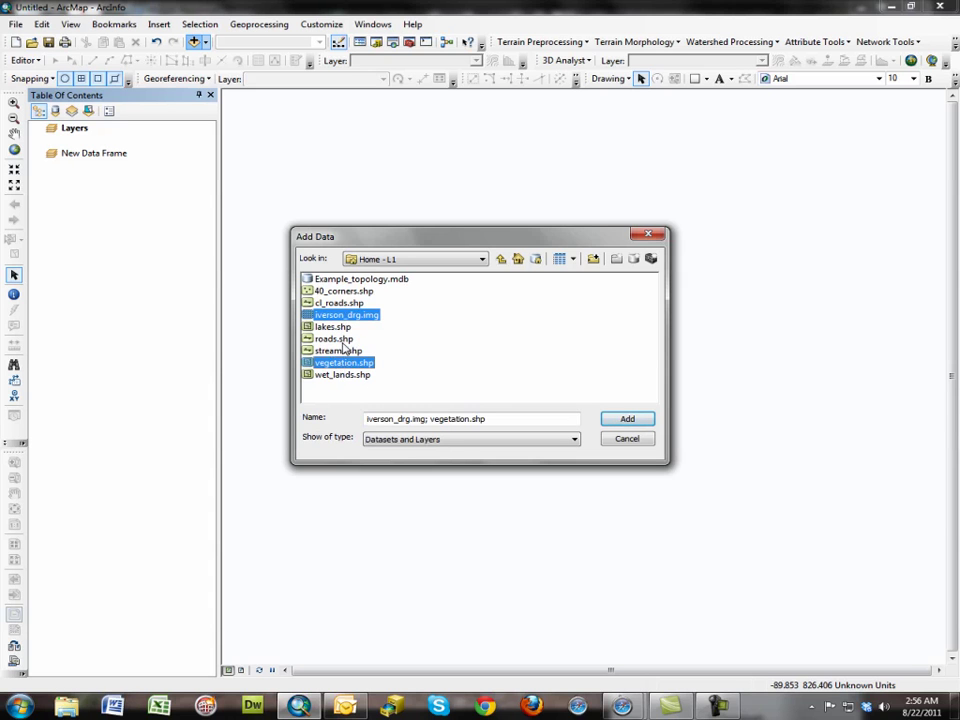
{"action": "left_click", "coordinate": [626, 421]}
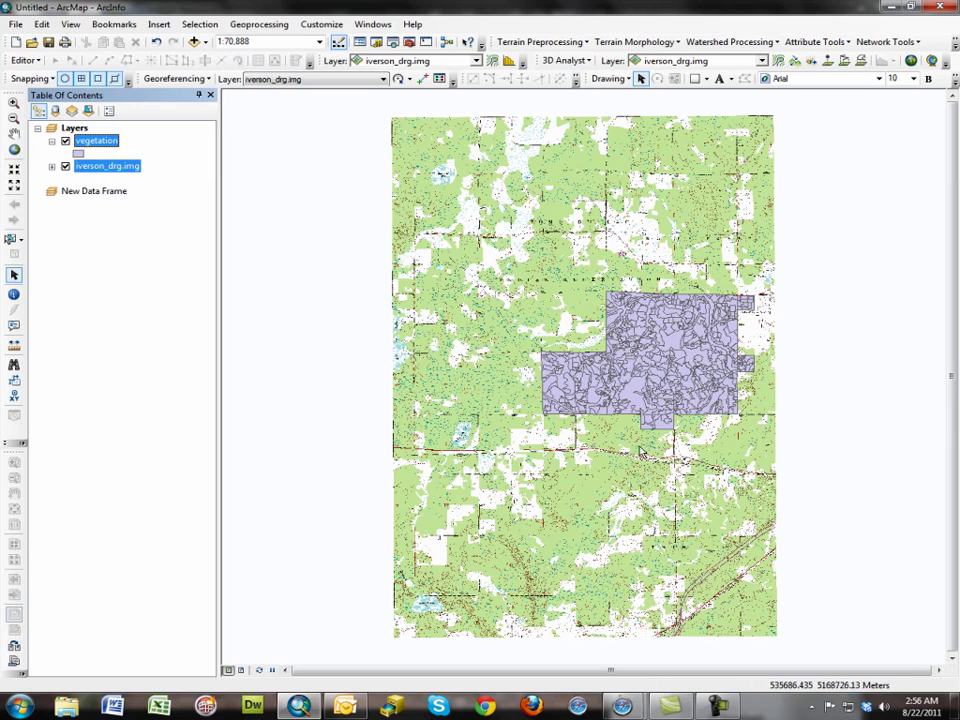
Rename the Layers data frame as Insert.
{"action": "right_click", "coordinate": [103, 194]}
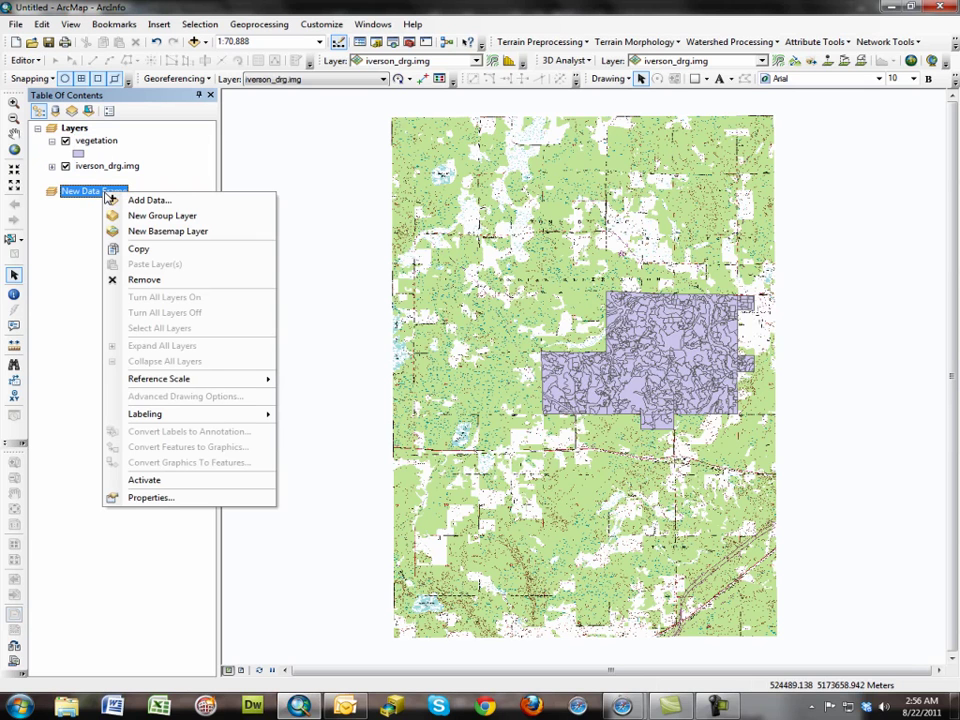
{"action": "left_click", "coordinate": [79, 134]}
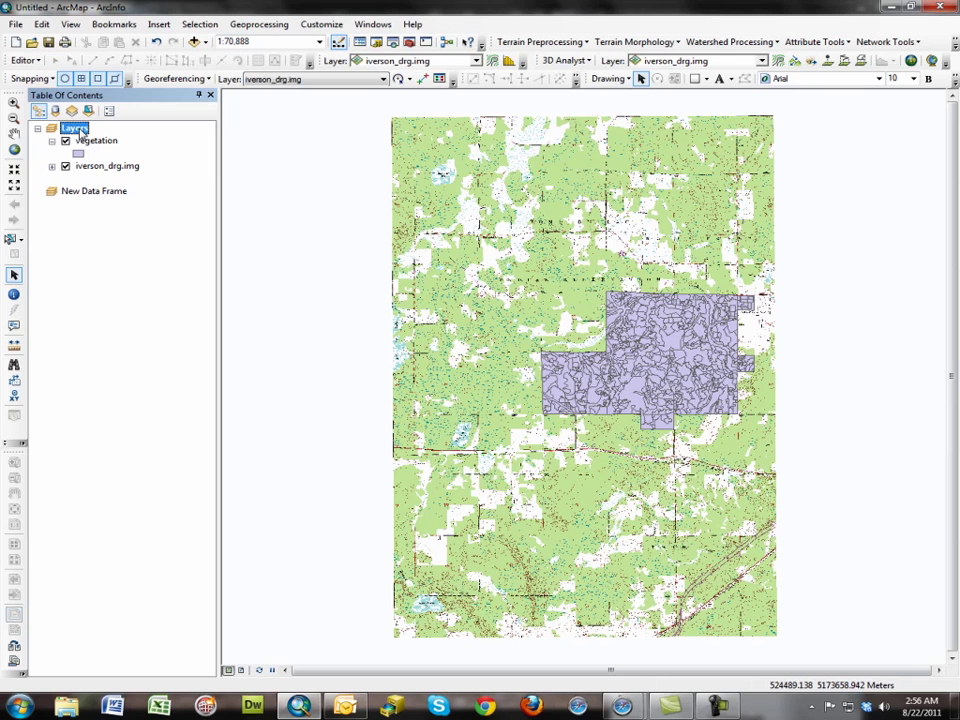
{"action": "right_click", "coordinate": [80, 132]}
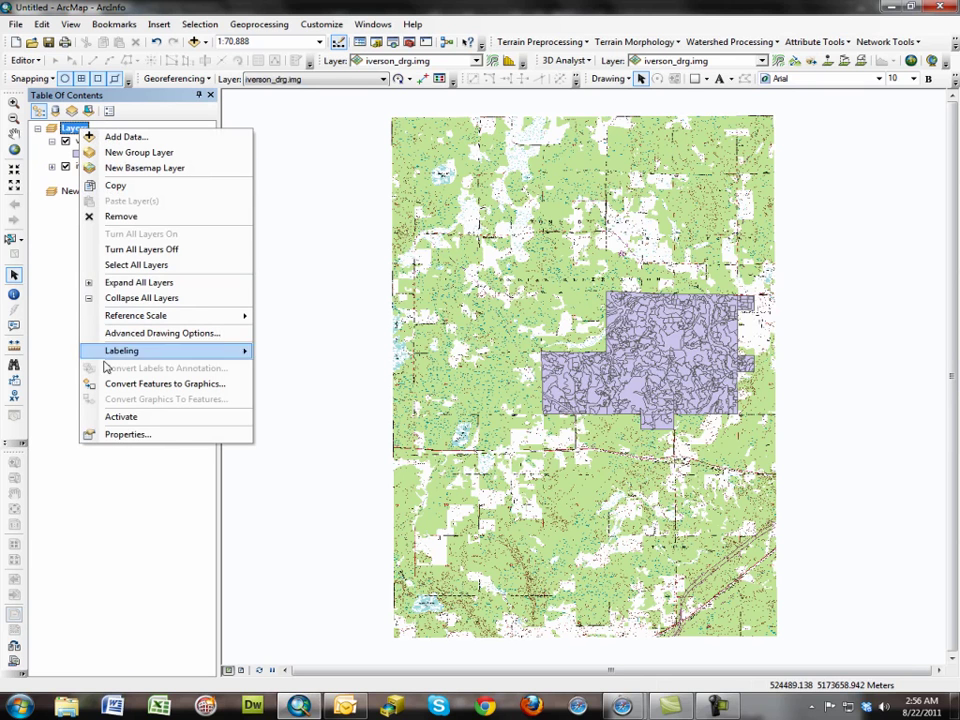
{"action": "left_click", "coordinate": [128, 434]}
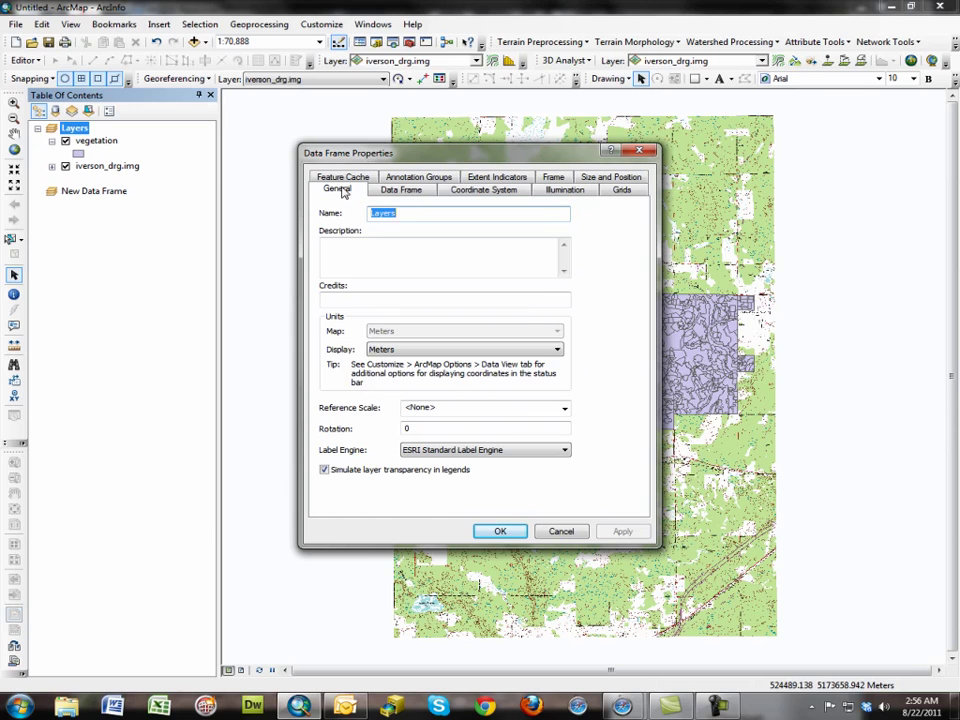
{"action": "key", "text": "BackSpace"}
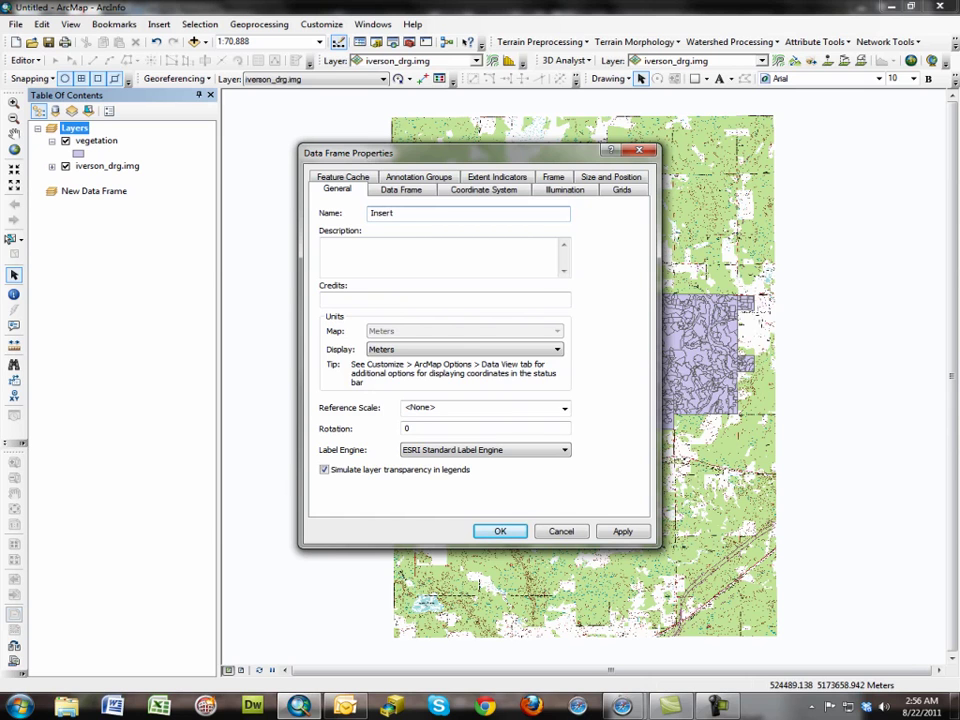
{"action": "left_click", "coordinate": [622, 531]}
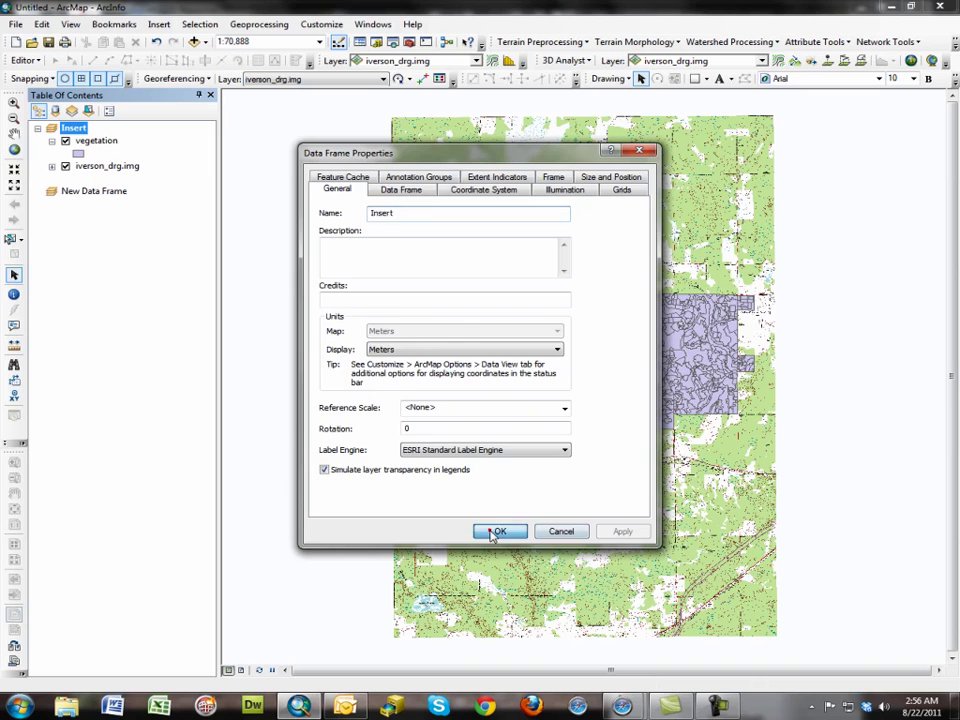
{"action": "left_click", "coordinate": [496, 531]}
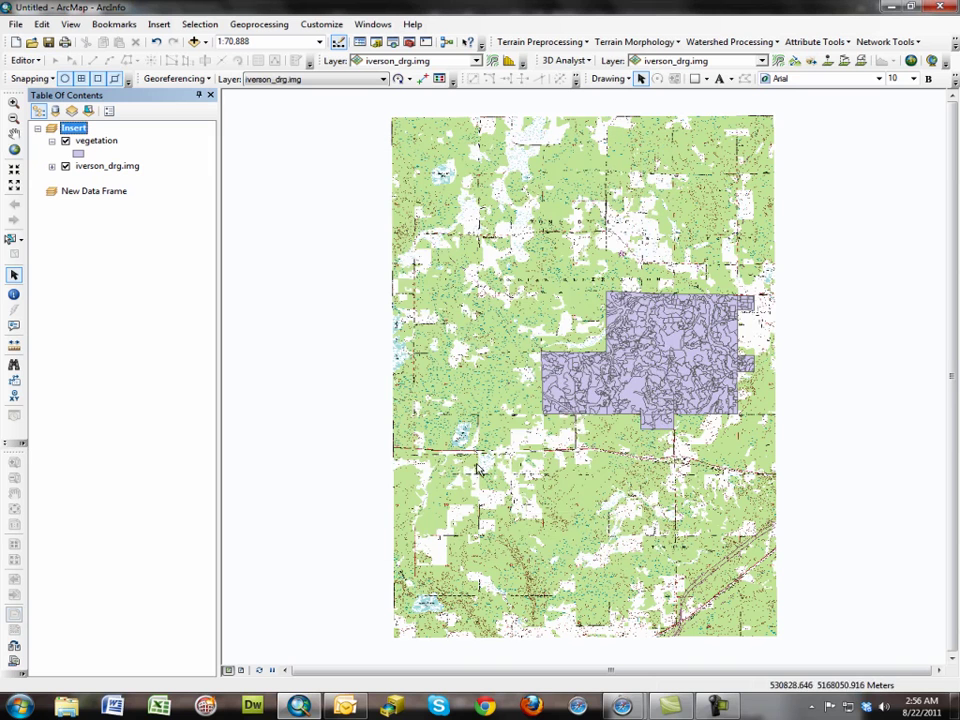
Activate New Data Frame and add streams.shp, cl_roads.shp and vegetation.shp to it.
{"action": "right_click", "coordinate": [85, 196]}
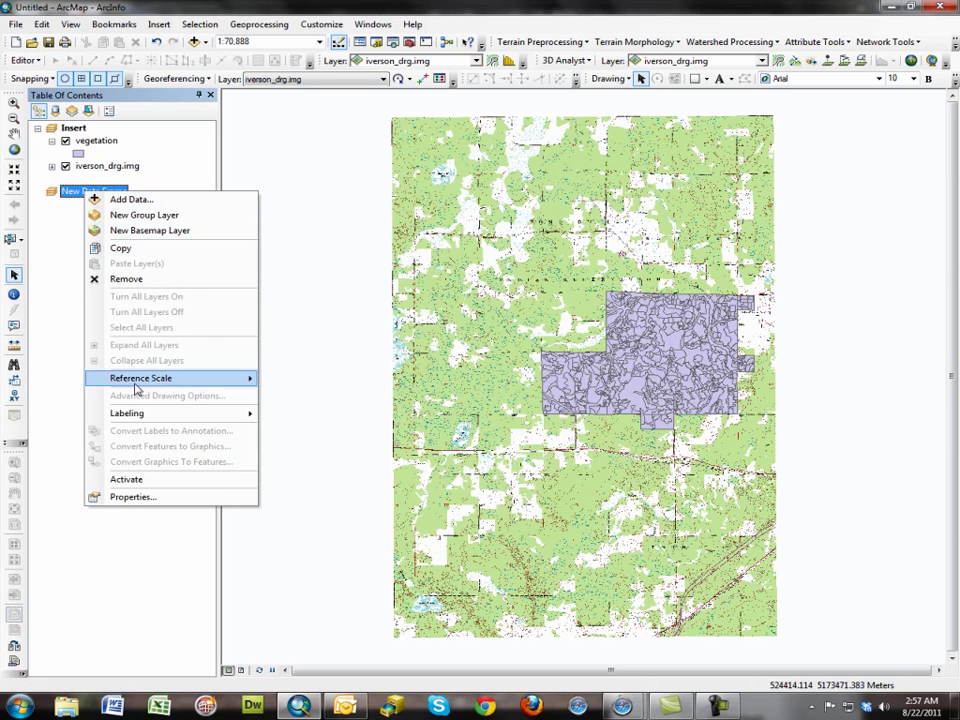
{"action": "left_click", "coordinate": [152, 486]}
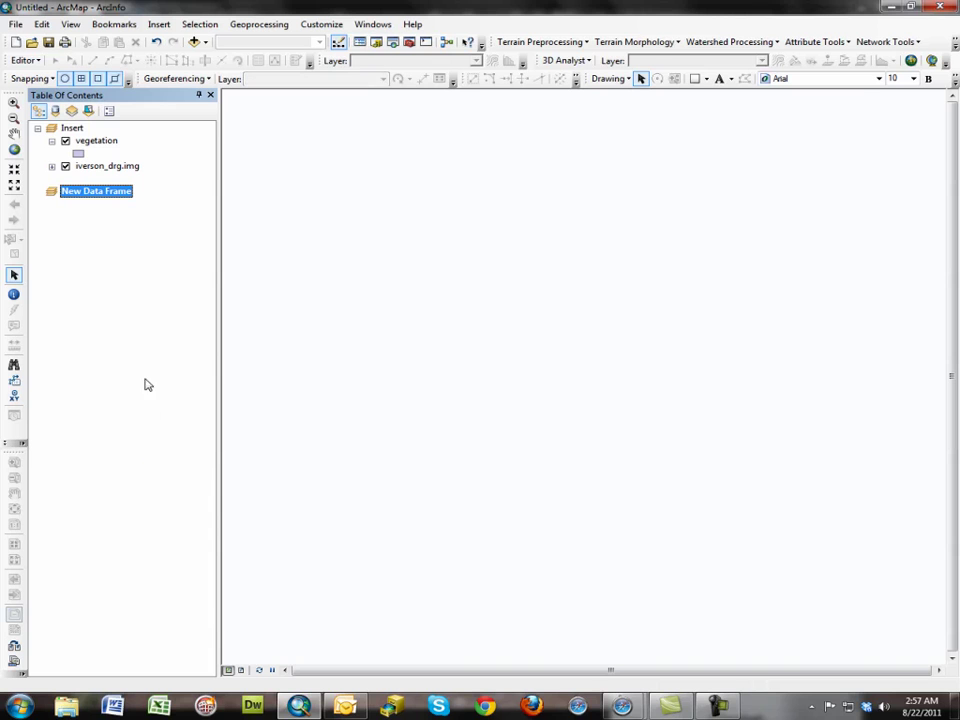
{"action": "left_click", "coordinate": [195, 43]}
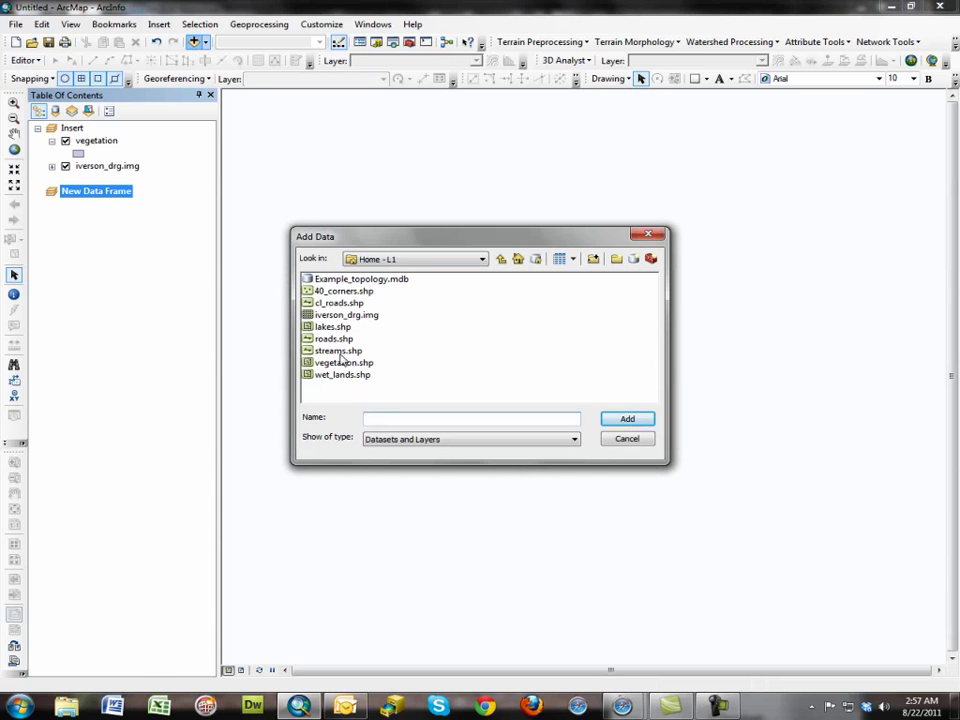
{"action": "left_click", "coordinate": [340, 354]}
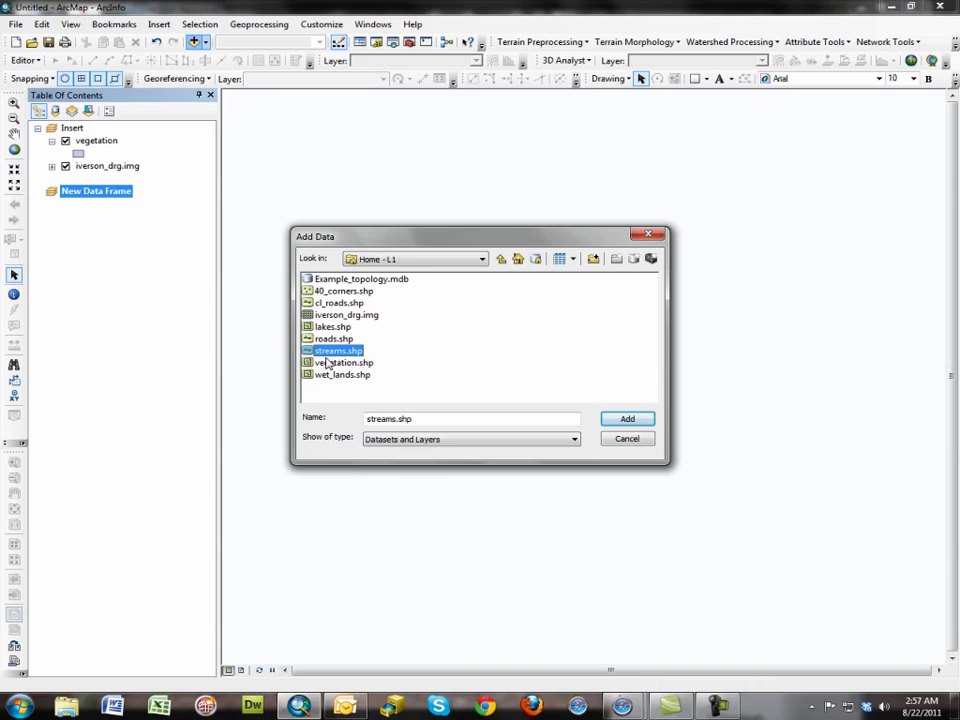
{"action": "left_click", "coordinate": [338, 303], "text": "ctrl"}
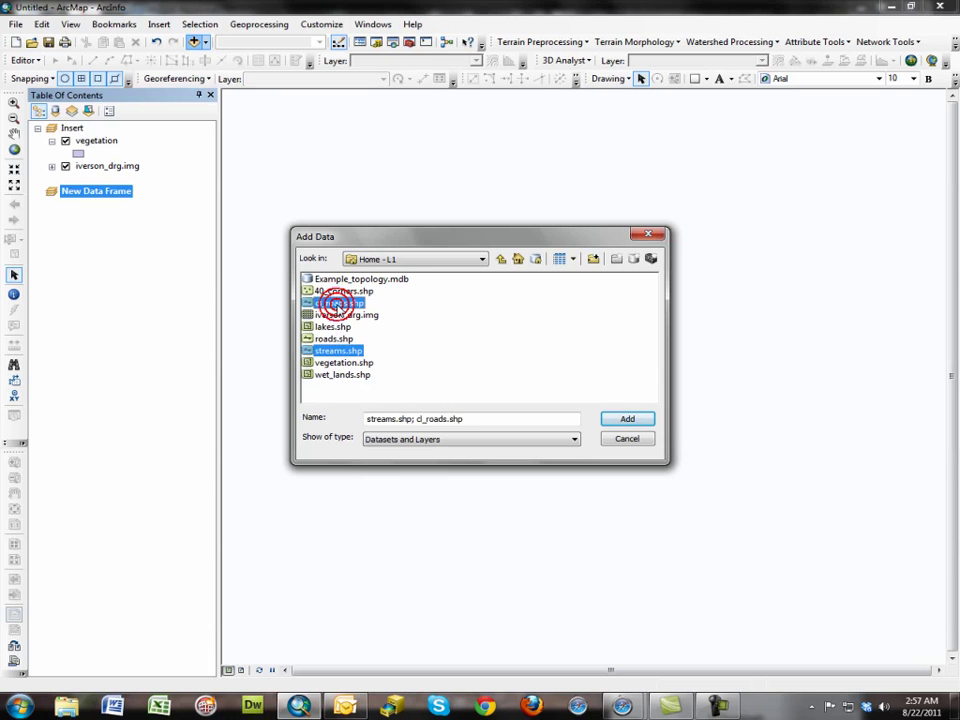
{"action": "left_click", "coordinate": [336, 364], "text": "ctrl"}
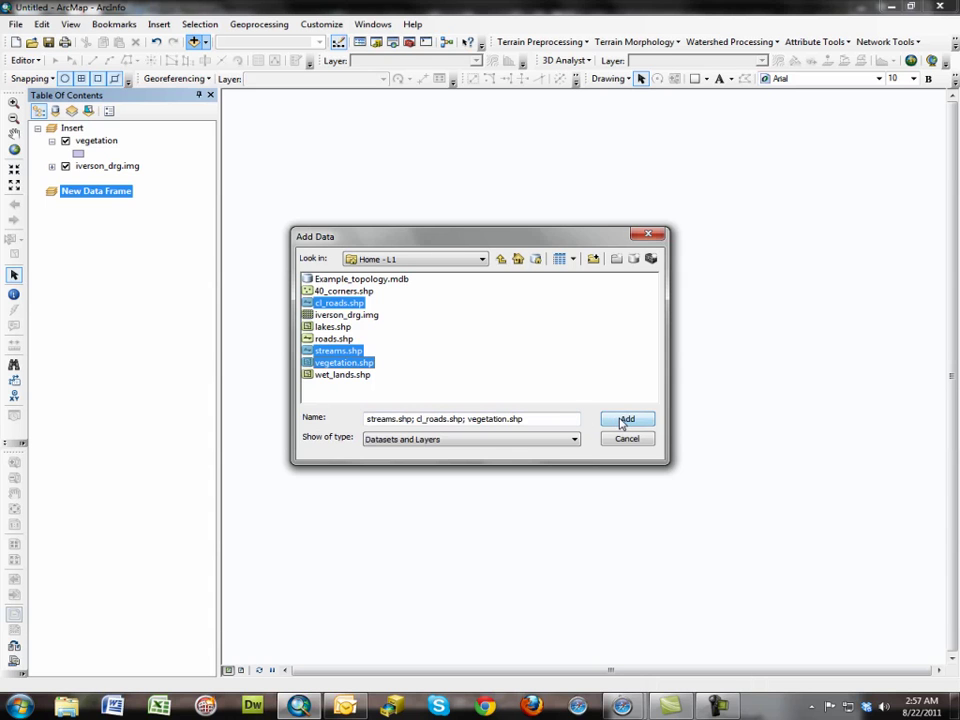
{"action": "left_click", "coordinate": [626, 420]}
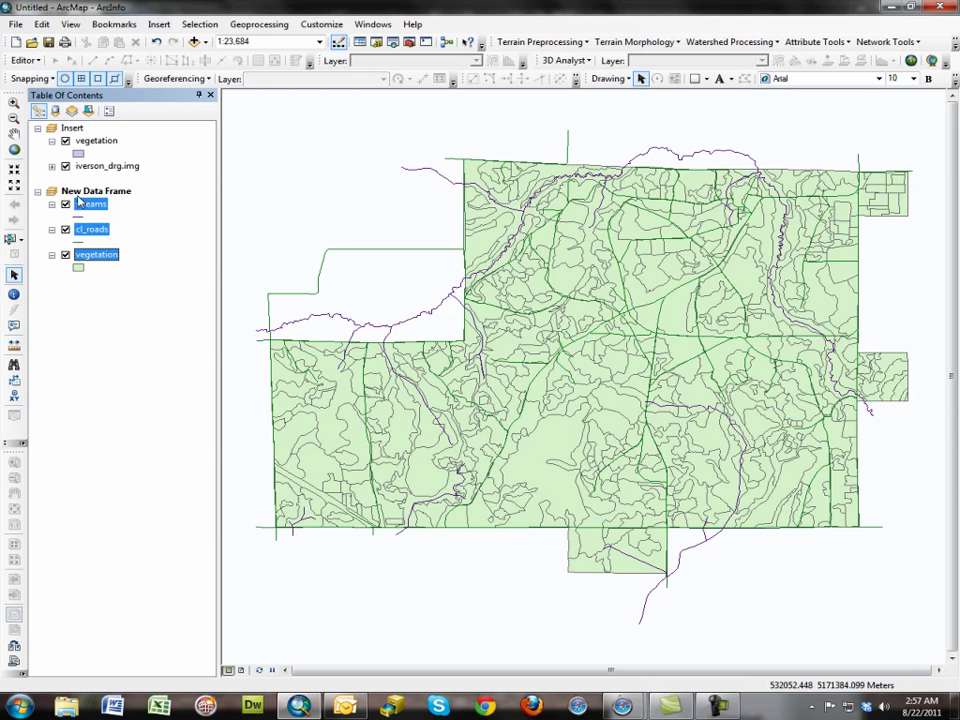
In layout view, shrink the Insert data frame to about 3 by 3 inches and move it to the page's upper-left corner.
{"action": "left_click", "coordinate": [241, 671]}
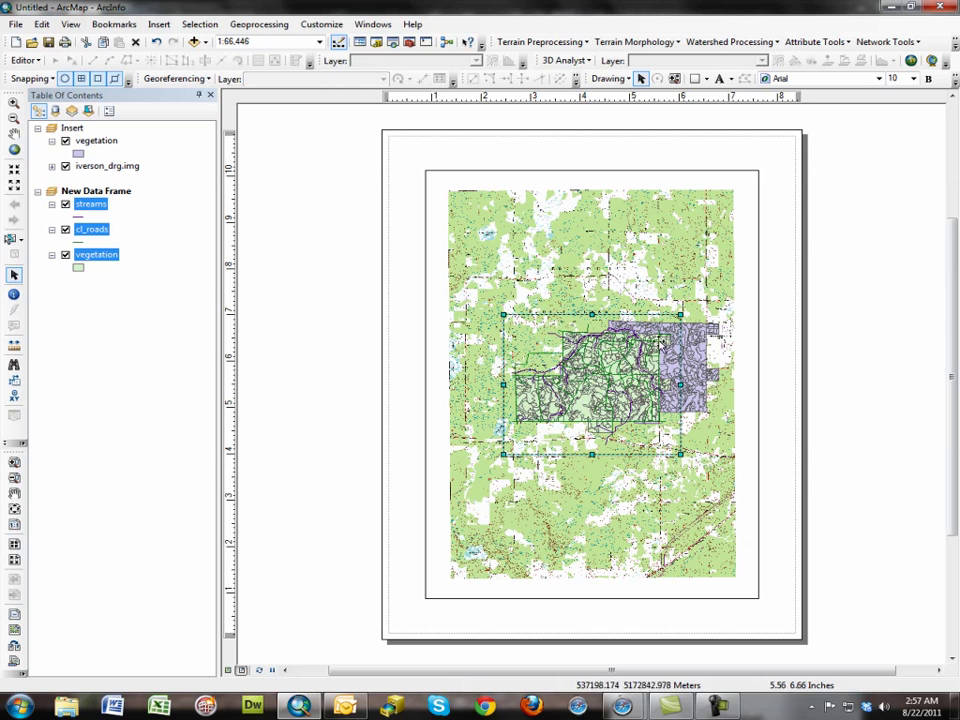
{"action": "left_click", "coordinate": [658, 247]}
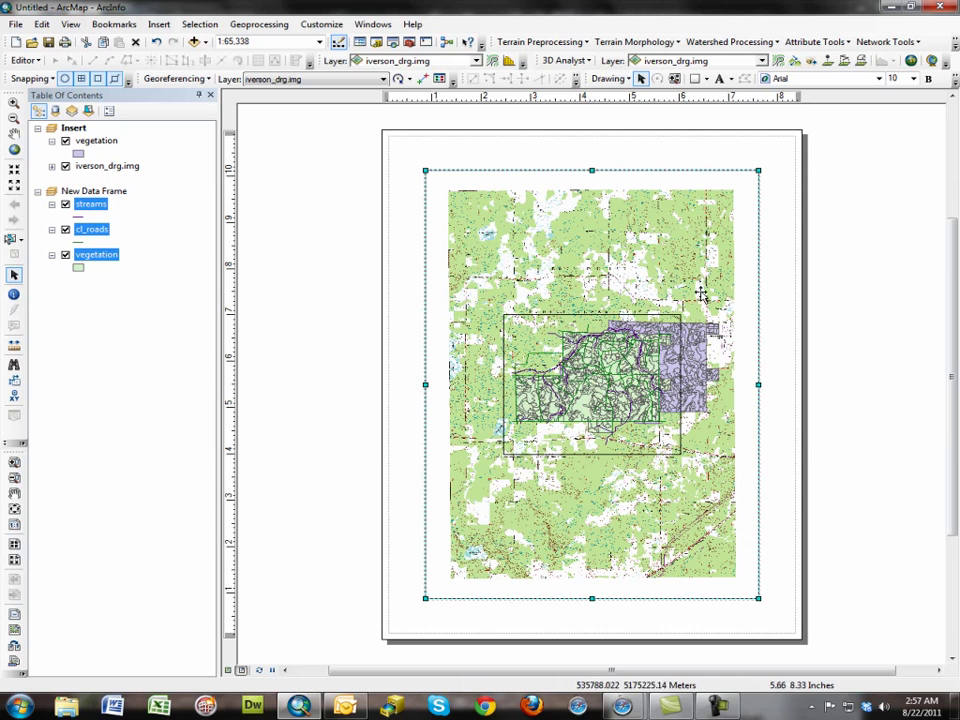
{"action": "right_click", "coordinate": [73, 128]}
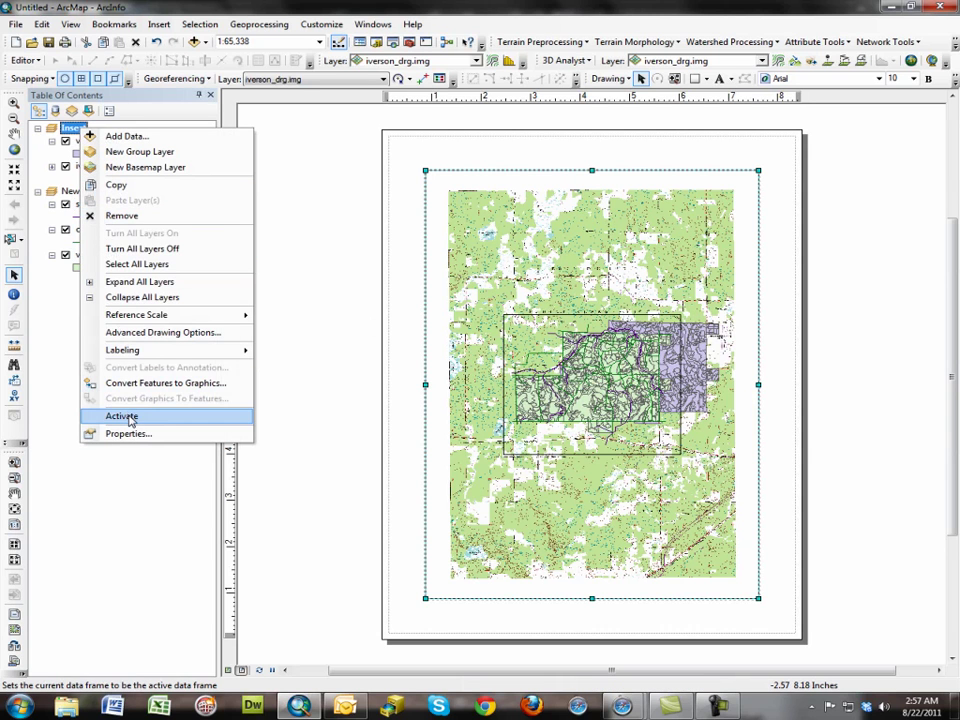
{"action": "left_click", "coordinate": [125, 416]}
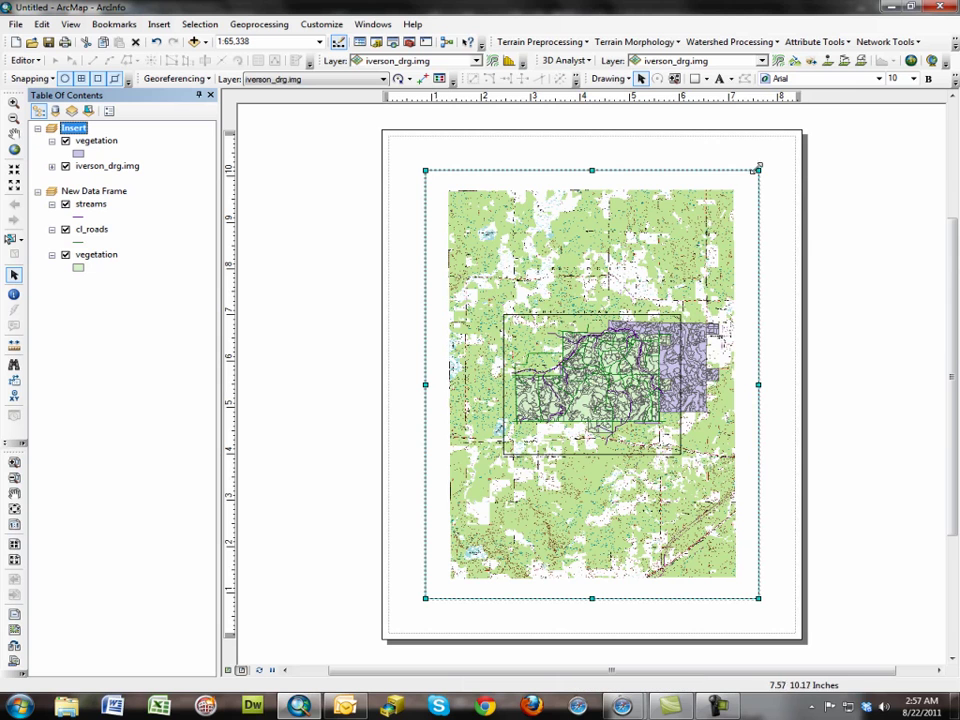
{"action": "left_click_drag", "start_coordinate": [759, 171], "coordinate": [582, 455]}
{"action": "left_click_drag", "start_coordinate": [516, 489], "coordinate": [490, 172]}
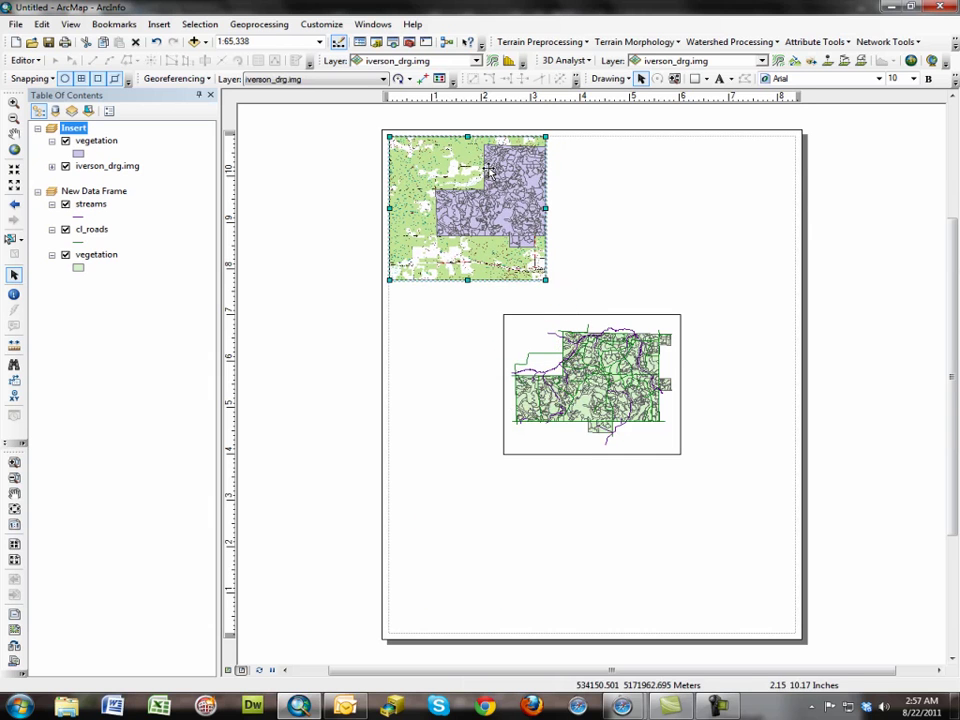
Fit the Insert data frame's map to its full extent and make New Data Frame the active data frame.
{"action": "left_click", "coordinate": [14, 150]}
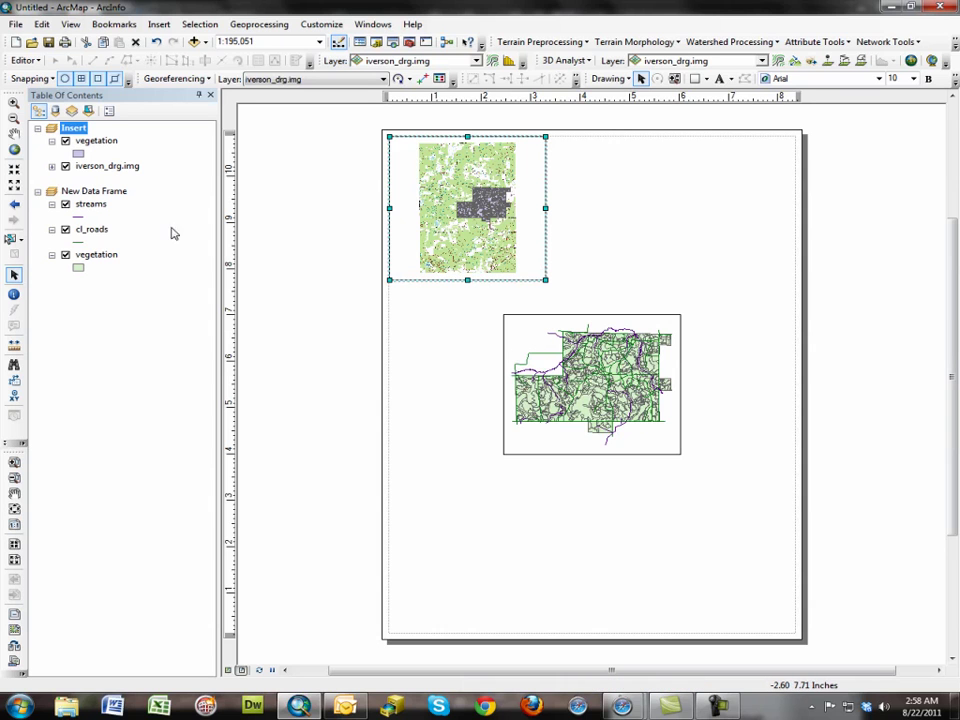
{"action": "left_click", "coordinate": [523, 335]}
{"action": "right_click", "coordinate": [98, 190]}
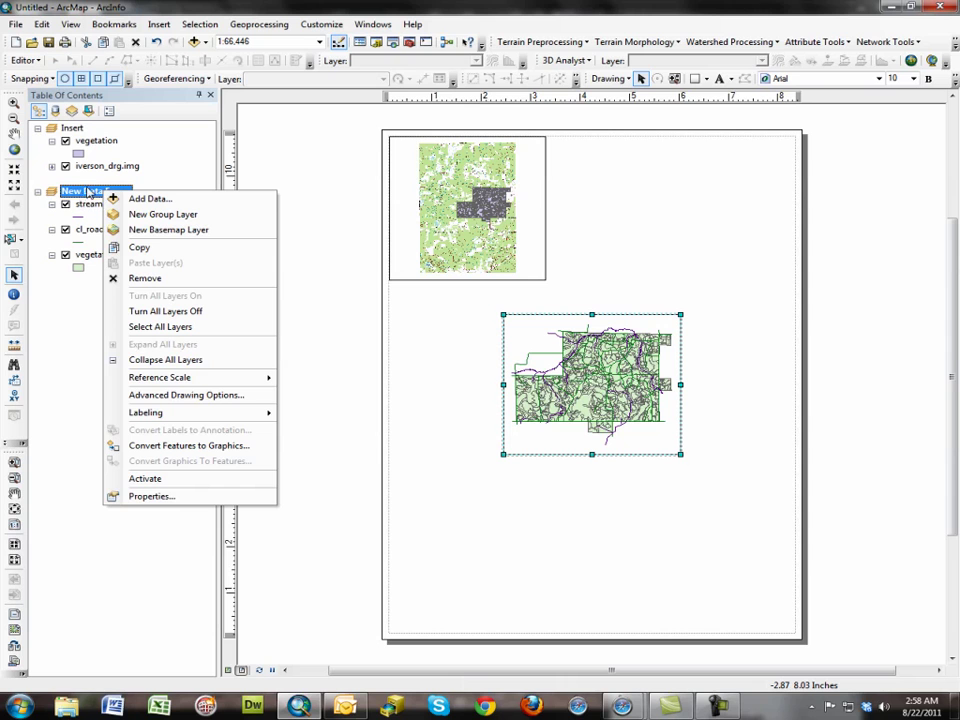
{"action": "left_click", "coordinate": [145, 479]}
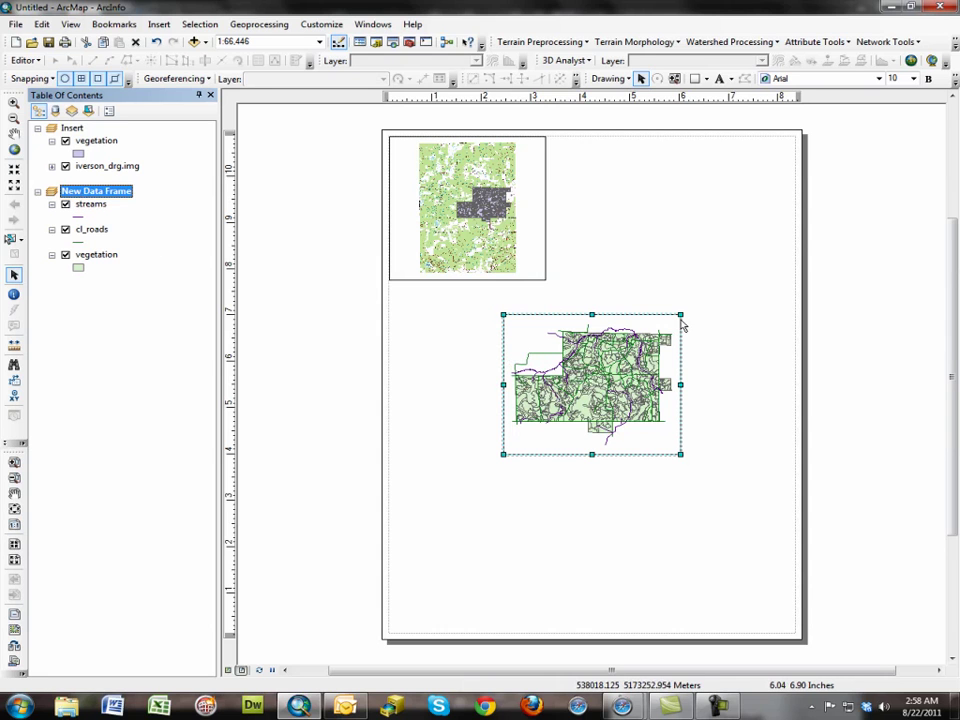
Enlarge New Data Frame to nearly fill the page, about 8 by 10.7 inches, and fit its map to the full extent.
{"action": "left_click_drag", "start_coordinate": [681, 316], "coordinate": [693, 311]}
{"action": "left_click_drag", "start_coordinate": [790, 146], "coordinate": [792, 136]}
{"action": "left_click_drag", "start_coordinate": [503, 455], "coordinate": [392, 634]}
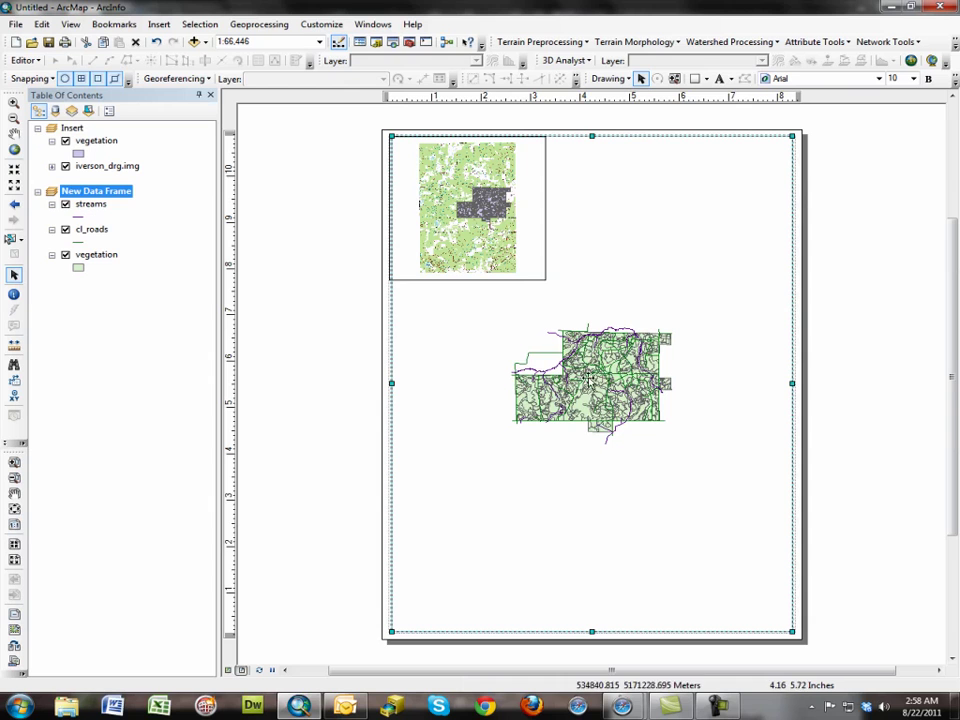
{"action": "left_click", "coordinate": [14, 149]}
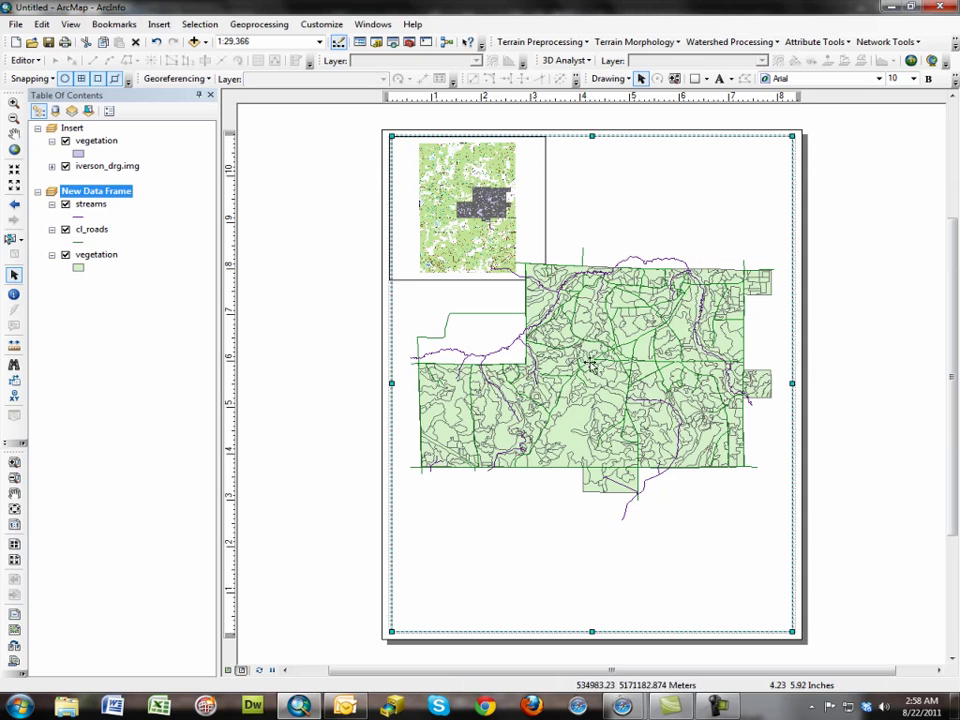
Shrink the Insert data frame to about 2.6 by 2.6 inches, keeping its upper-left corner in place, and refit its map to the full extent.
{"action": "left_click", "coordinate": [535, 260]}
{"action": "left_click_drag", "start_coordinate": [545, 279], "coordinate": [517, 257]}
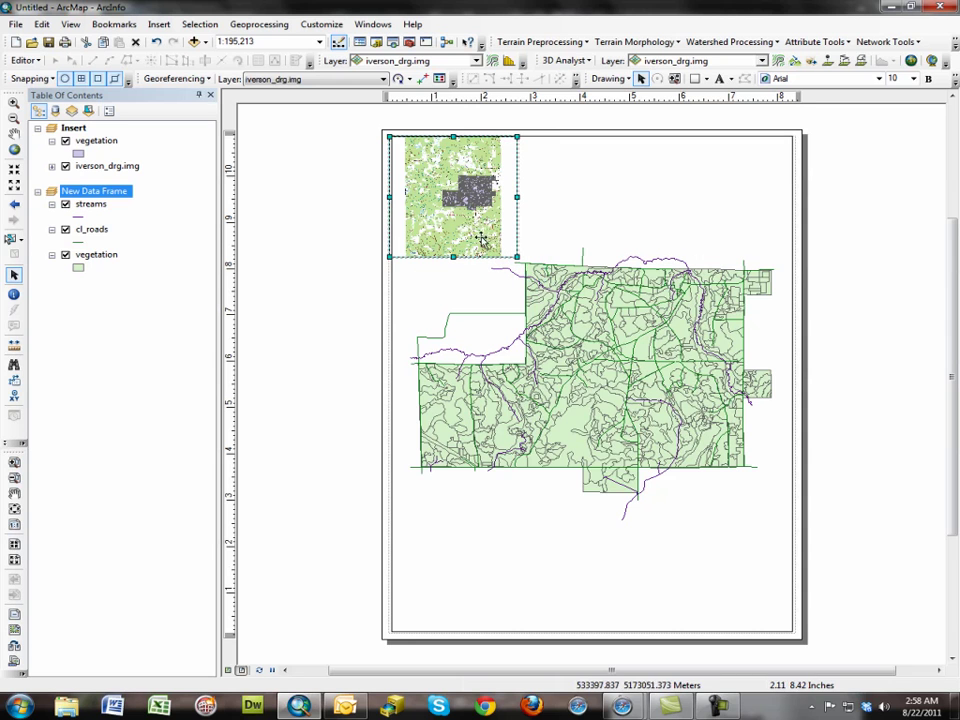
{"action": "left_click", "coordinate": [15, 150]}
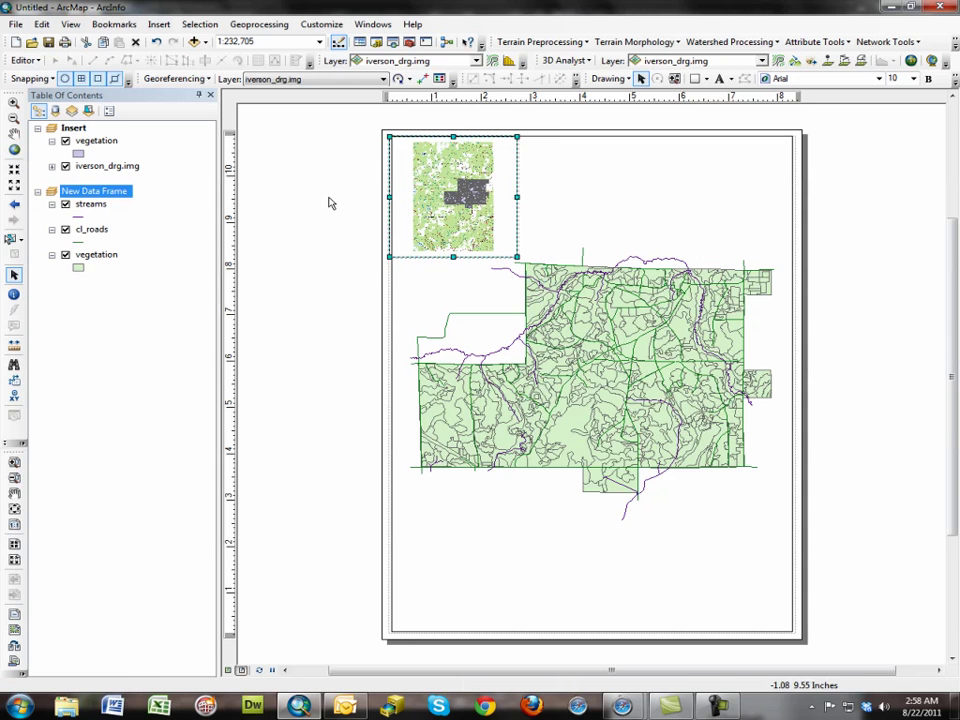